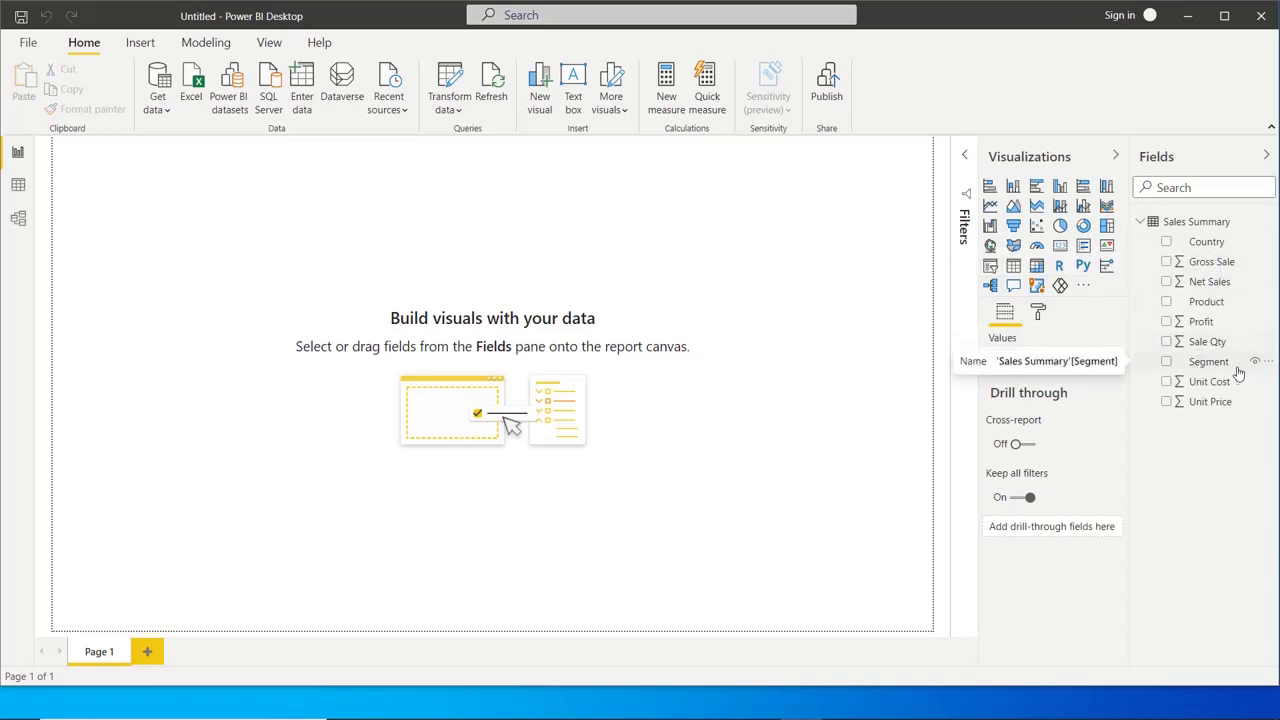
Step: Build an enlarged ribbon chart with Country as the axis, Sale Qty as the values and Product as the legend
click(1107, 206)
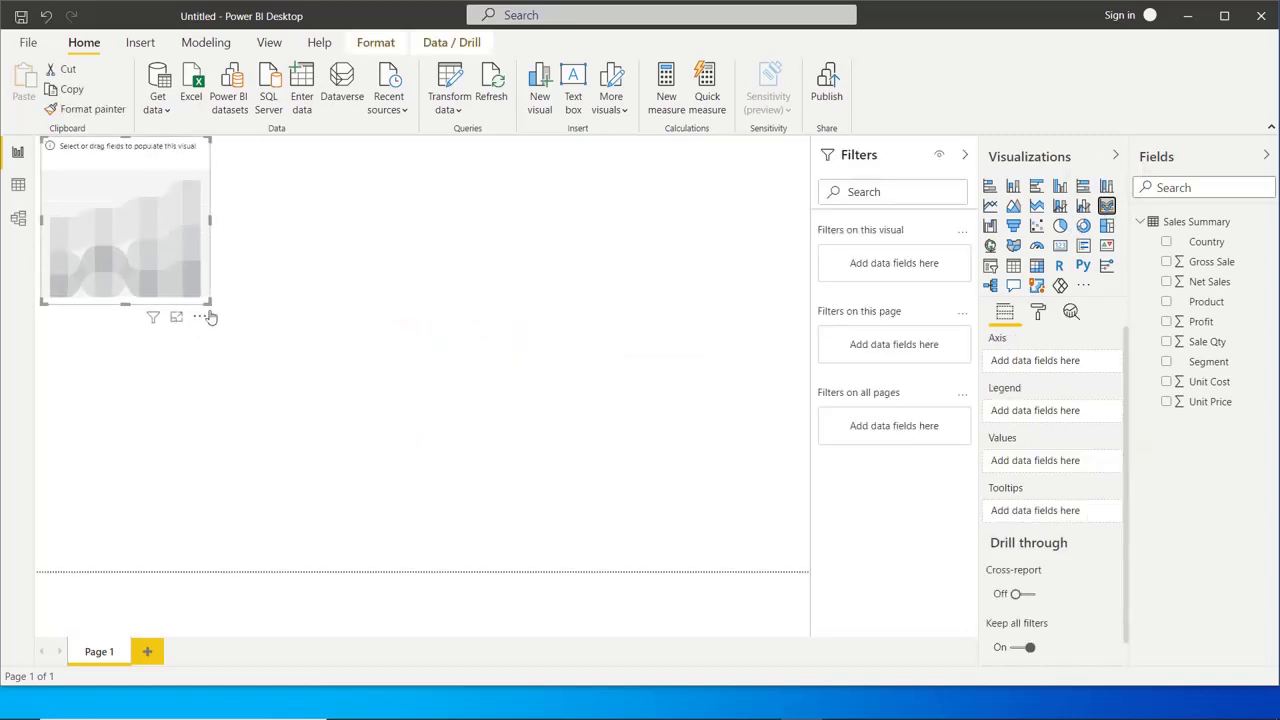
drag(210, 301, 806, 549)
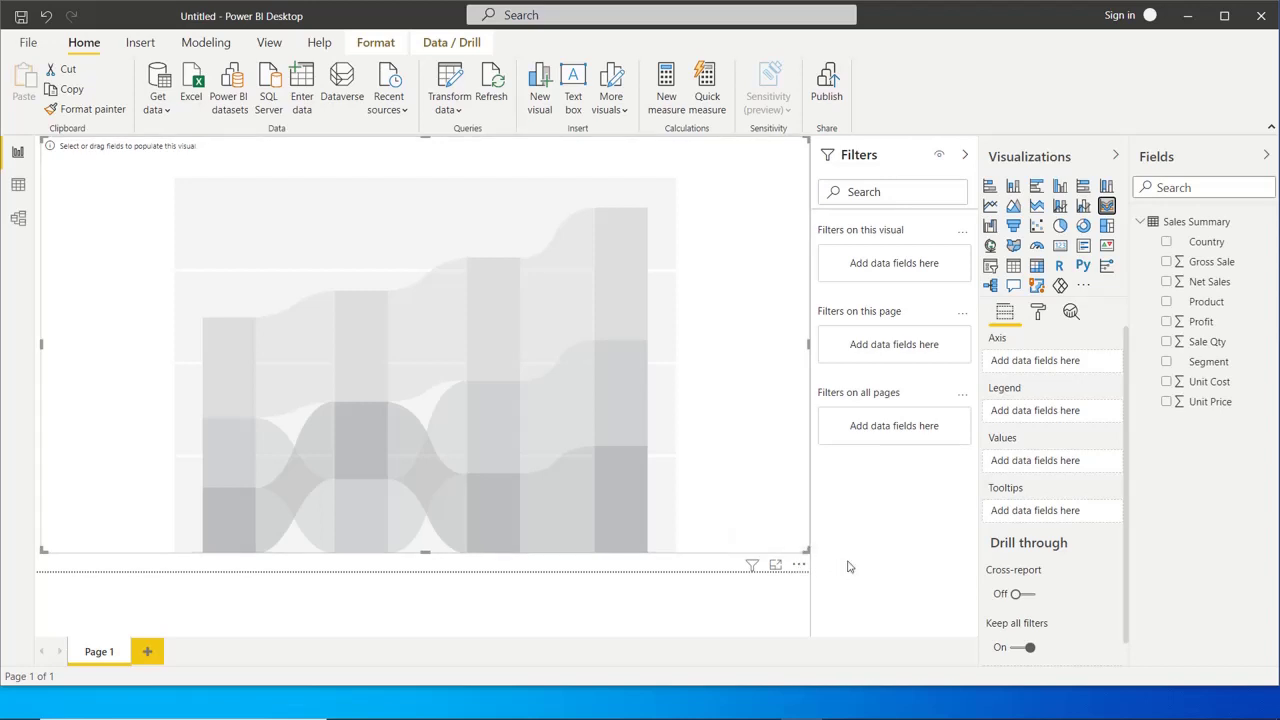
drag(1202, 242, 1036, 366)
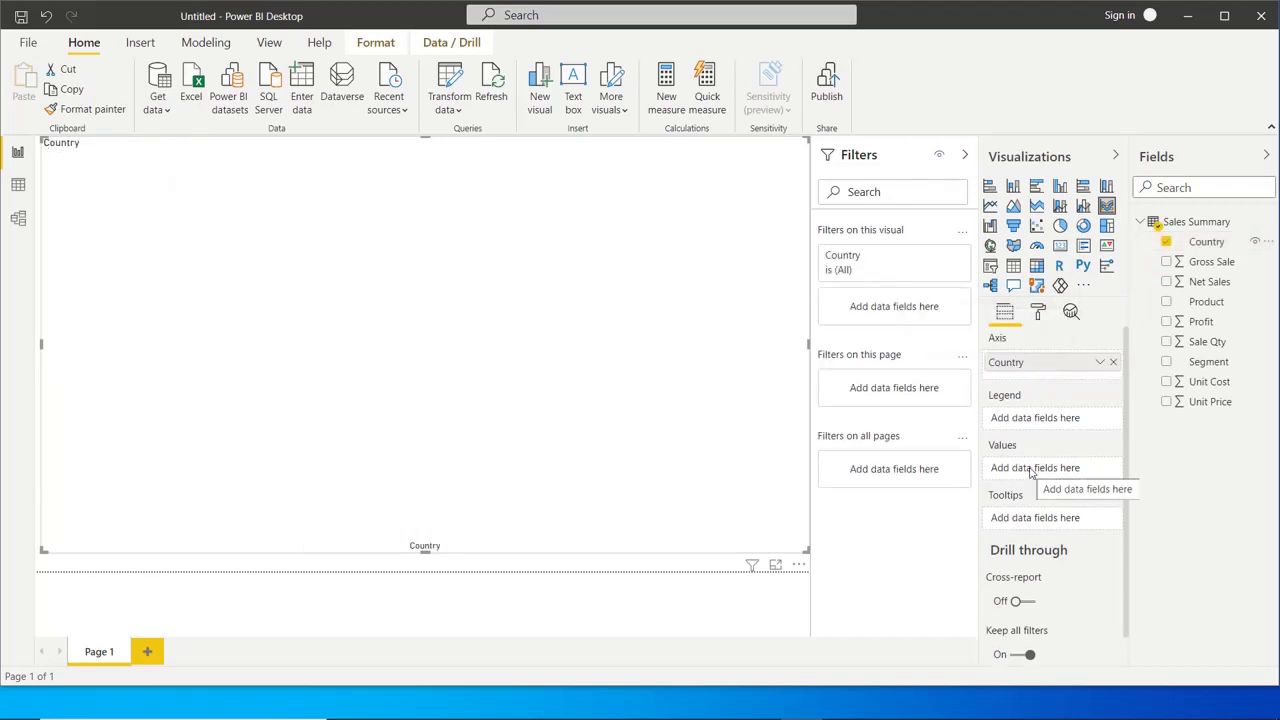
drag(1205, 343, 1049, 472)
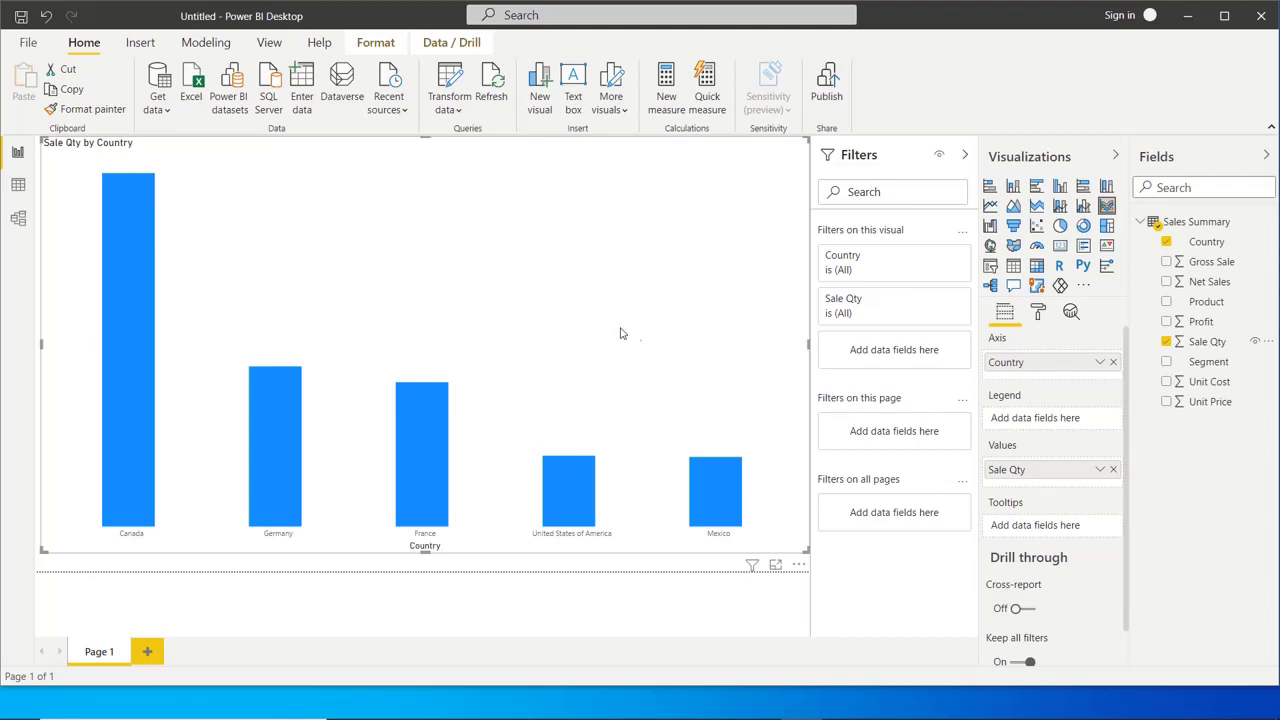
drag(1200, 303, 1032, 420)
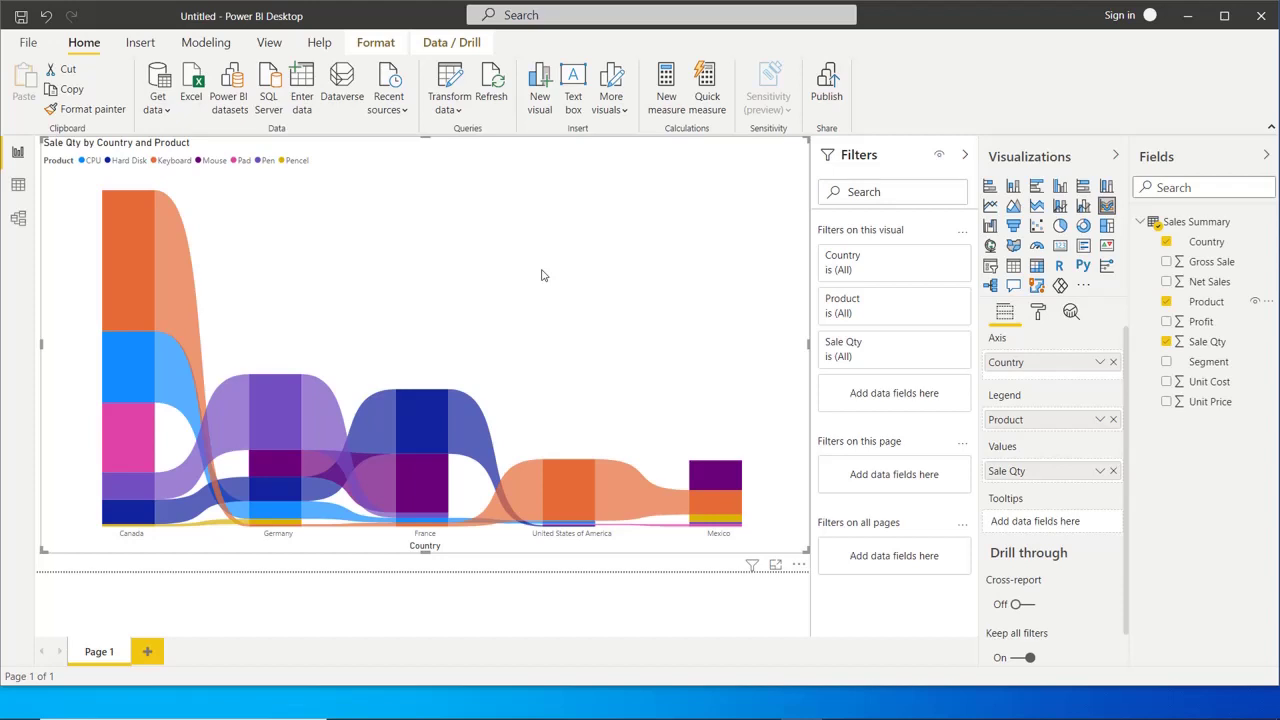
Step: Format the ribbon chart's legend with black text at 18 pt
click(1039, 313)
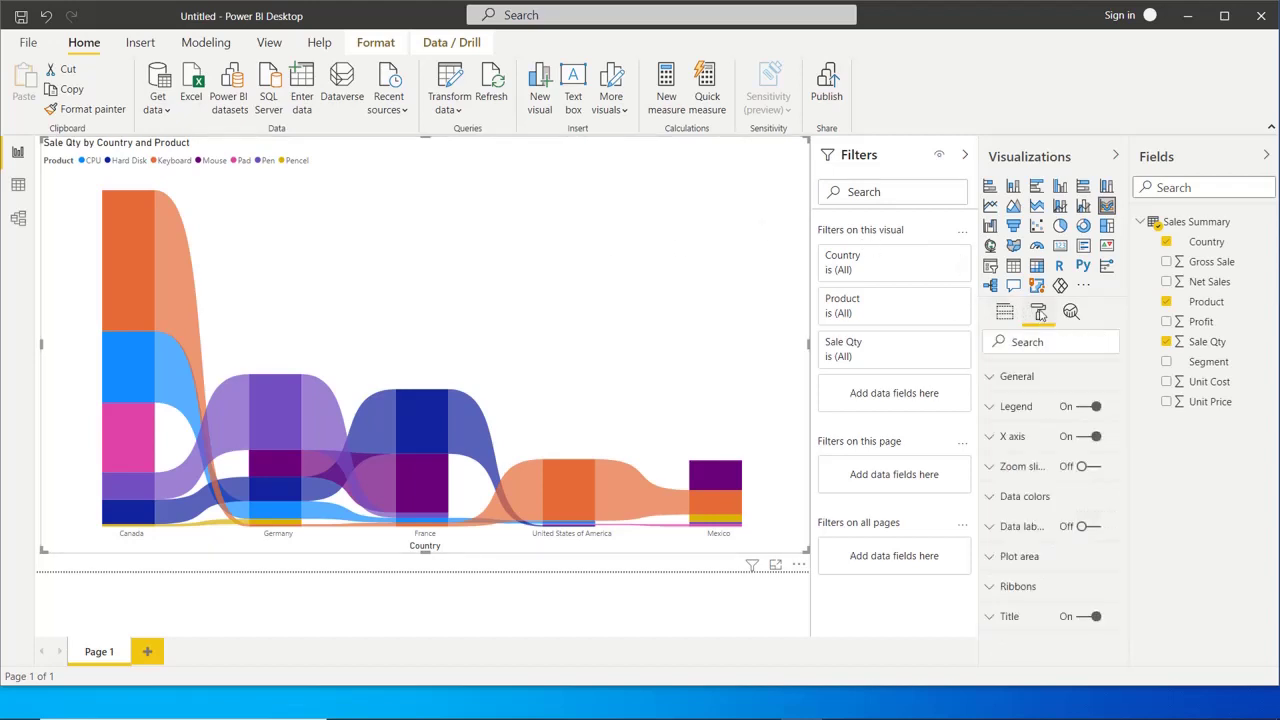
click(990, 410)
scroll(1032, 430, down, 4)
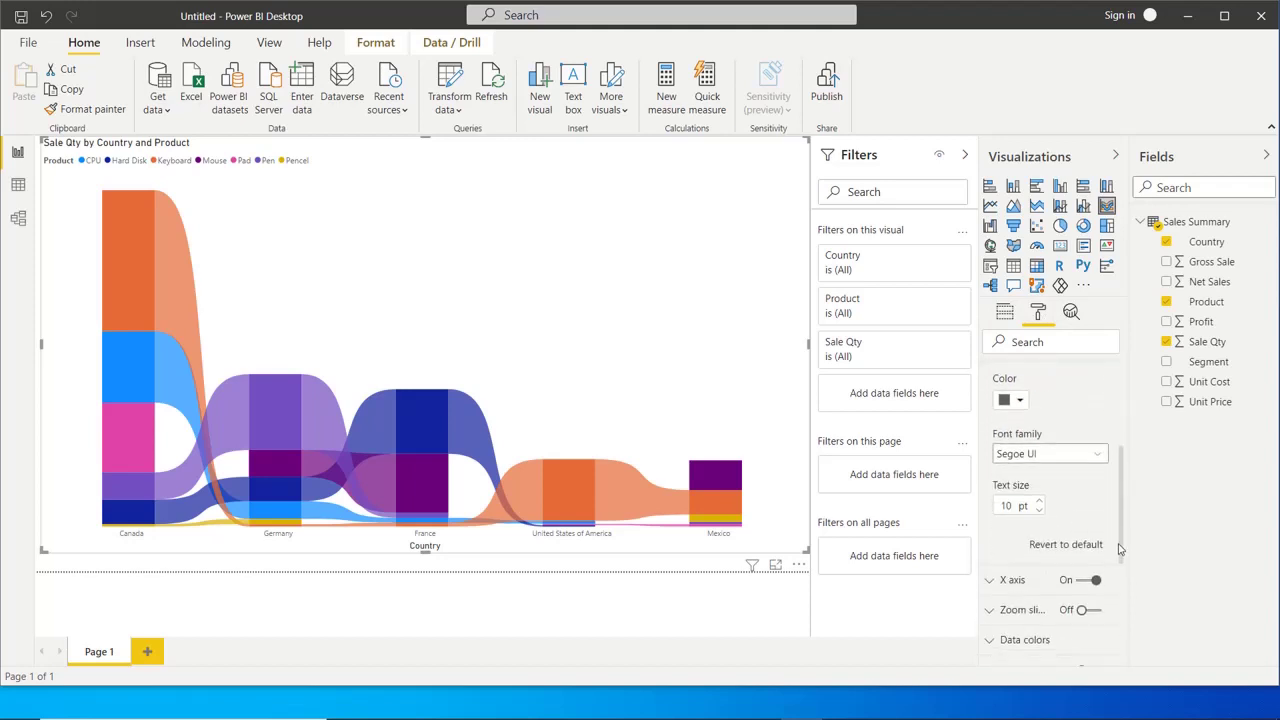
click(1019, 405)
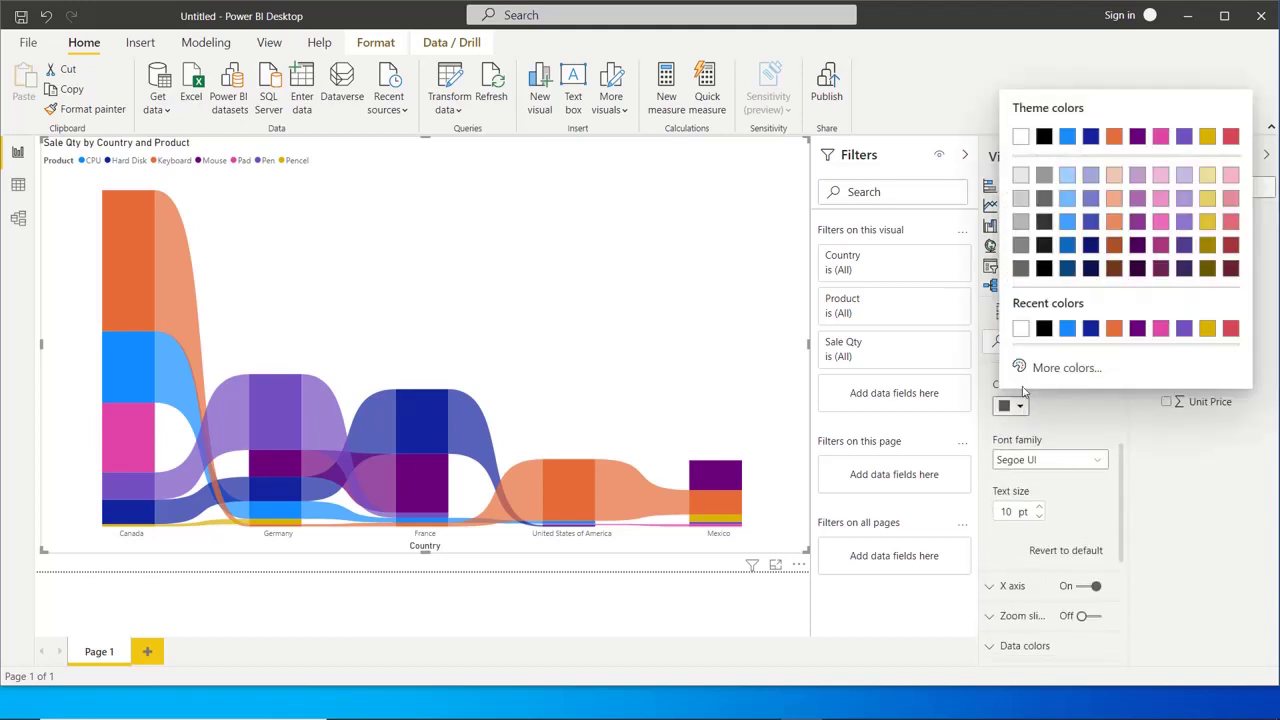
click(1044, 328)
drag(1014, 511, 988, 517)
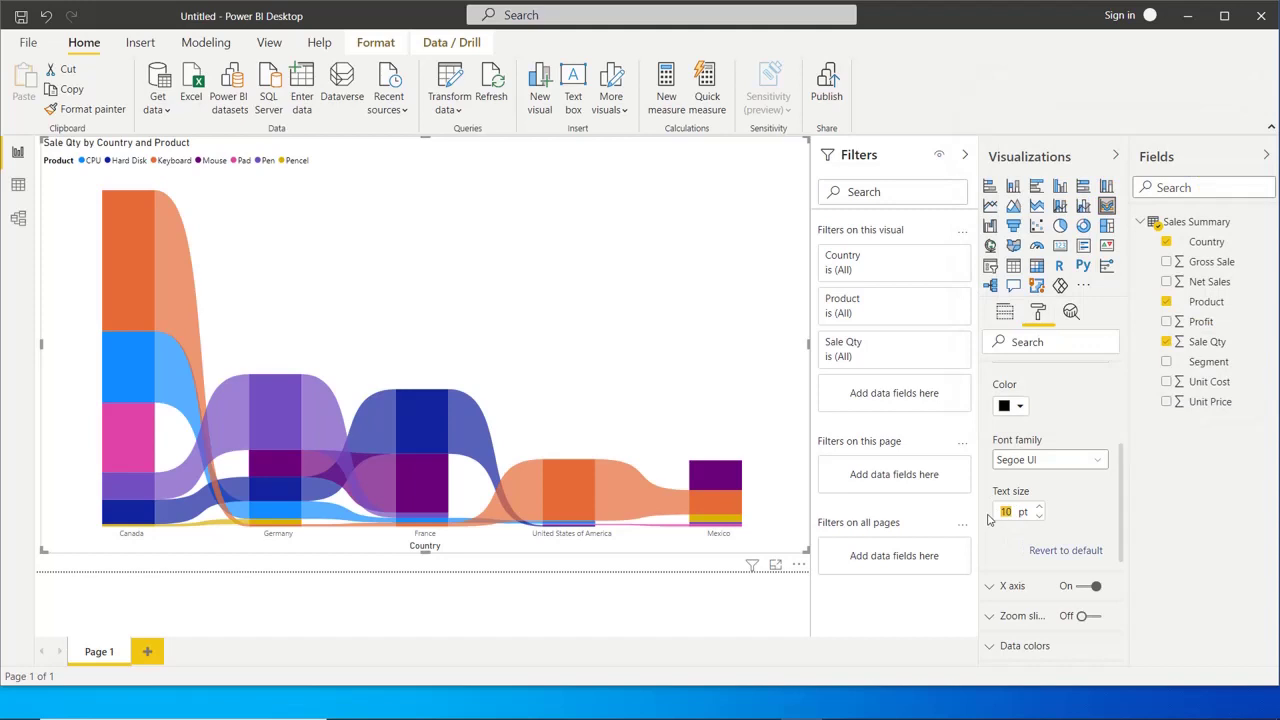
text(18)
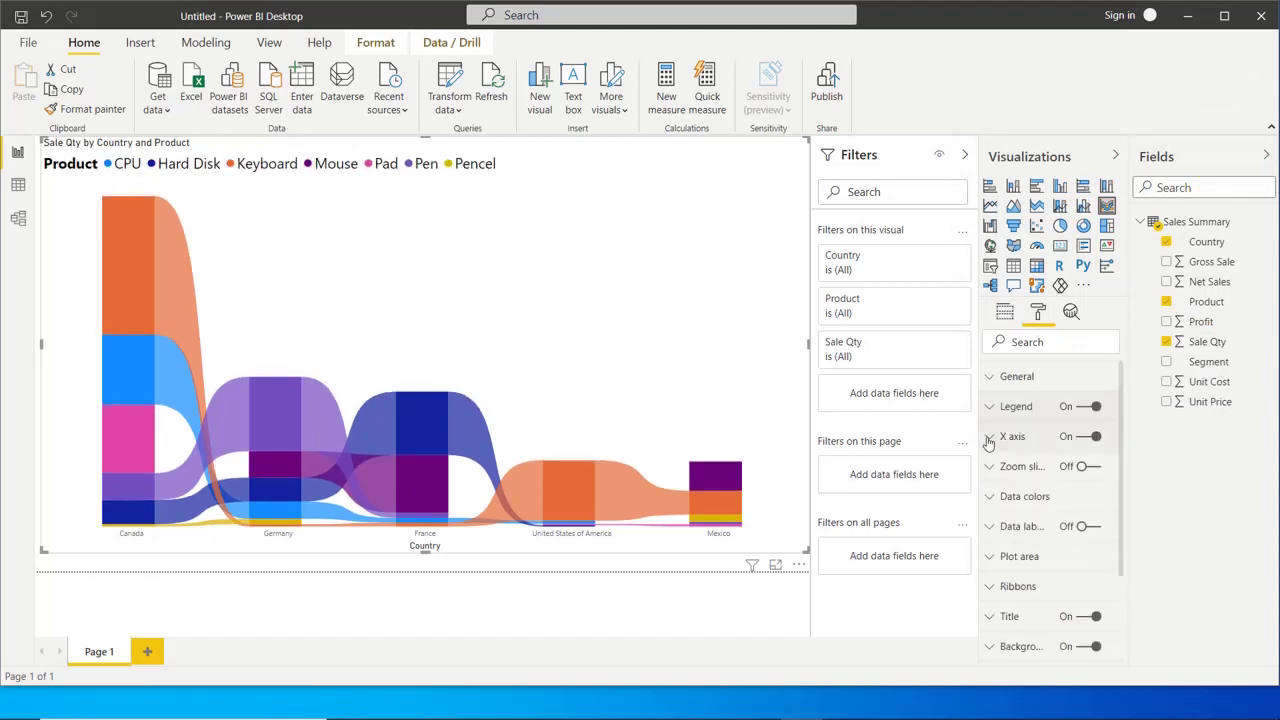
Step: Format the X axis labels with black text at 16 pt
click(988, 441)
click(1020, 490)
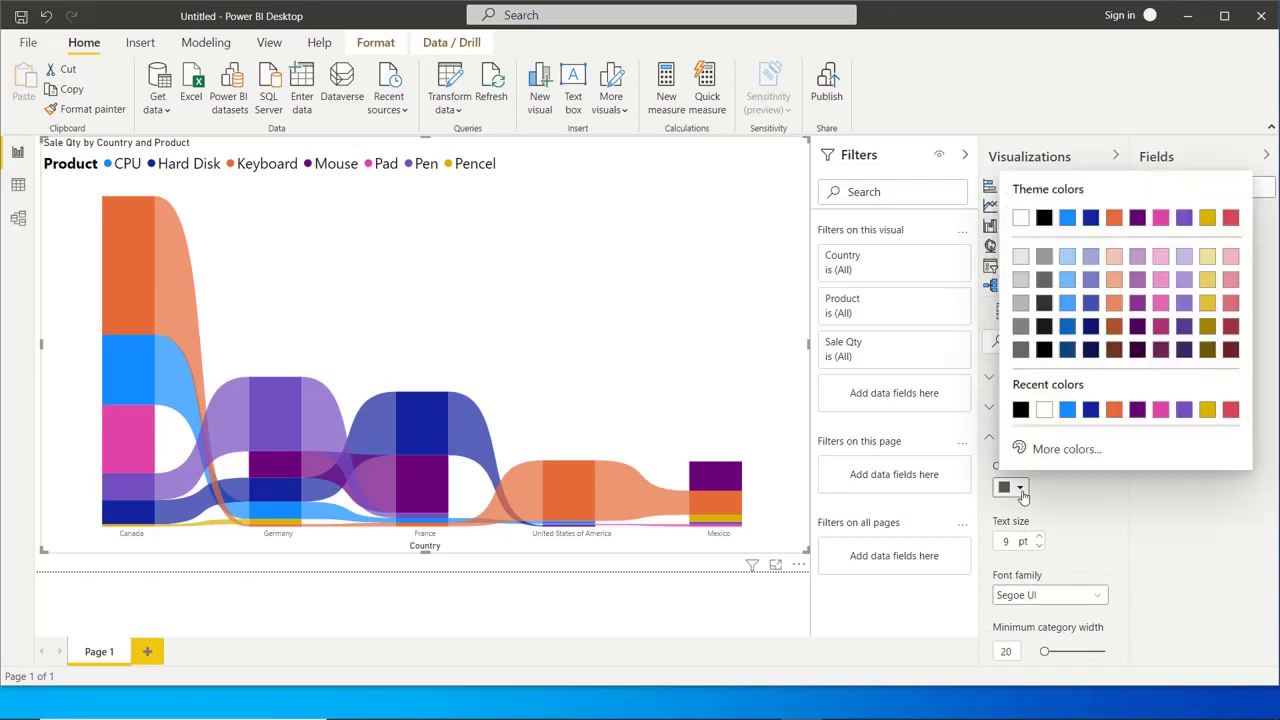
click(1020, 411)
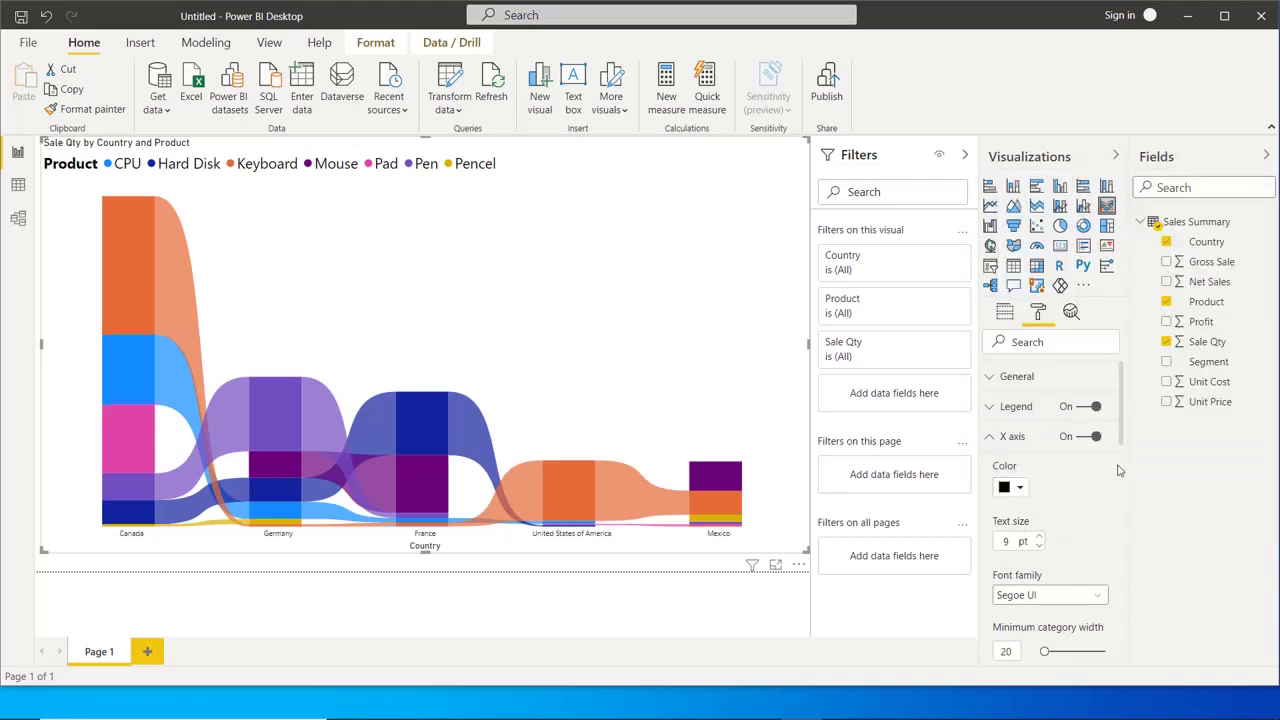
click(997, 549)
text(16)
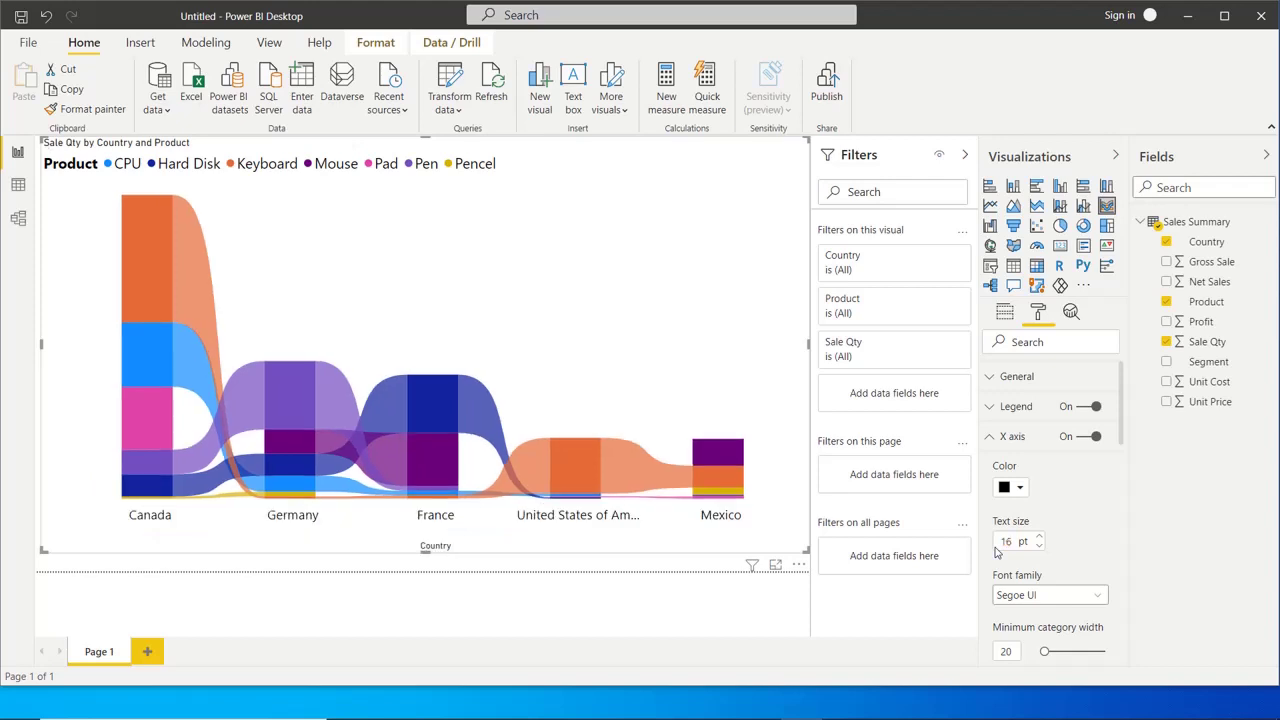
click(990, 437)
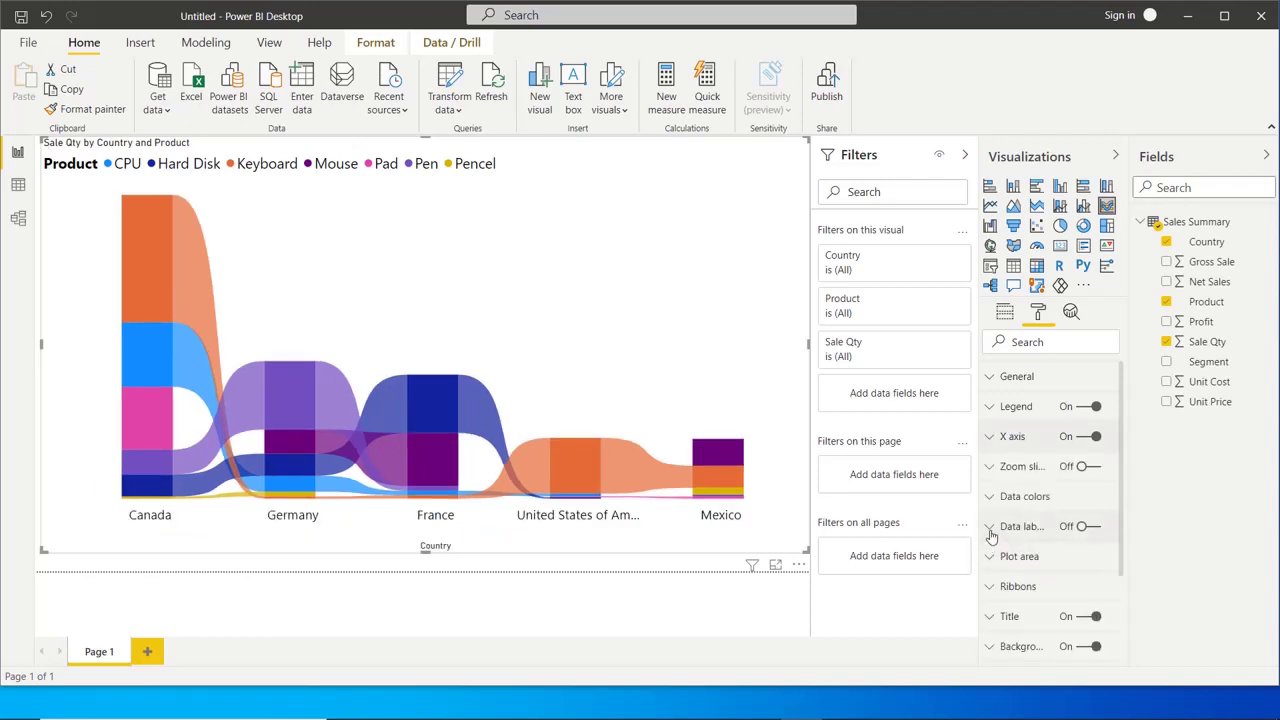
Step: Turn on the chart's data labels and set their text size to 18 pt
click(991, 536)
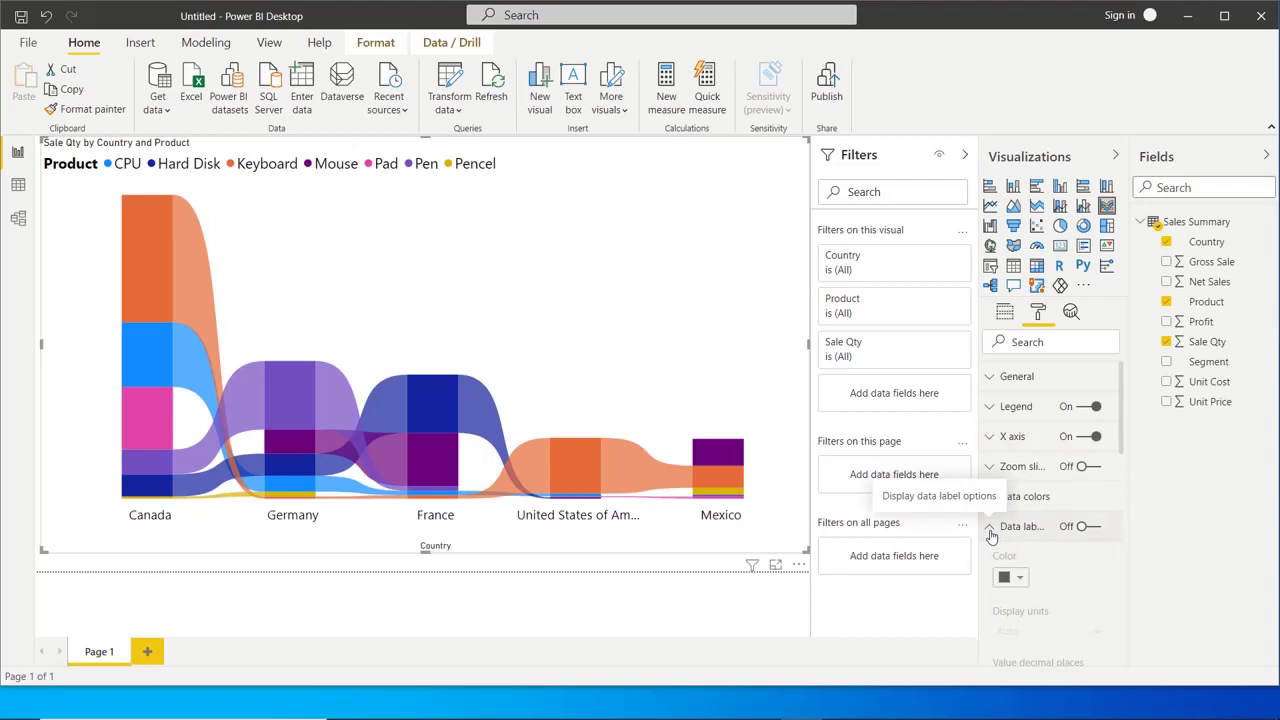
click(1096, 528)
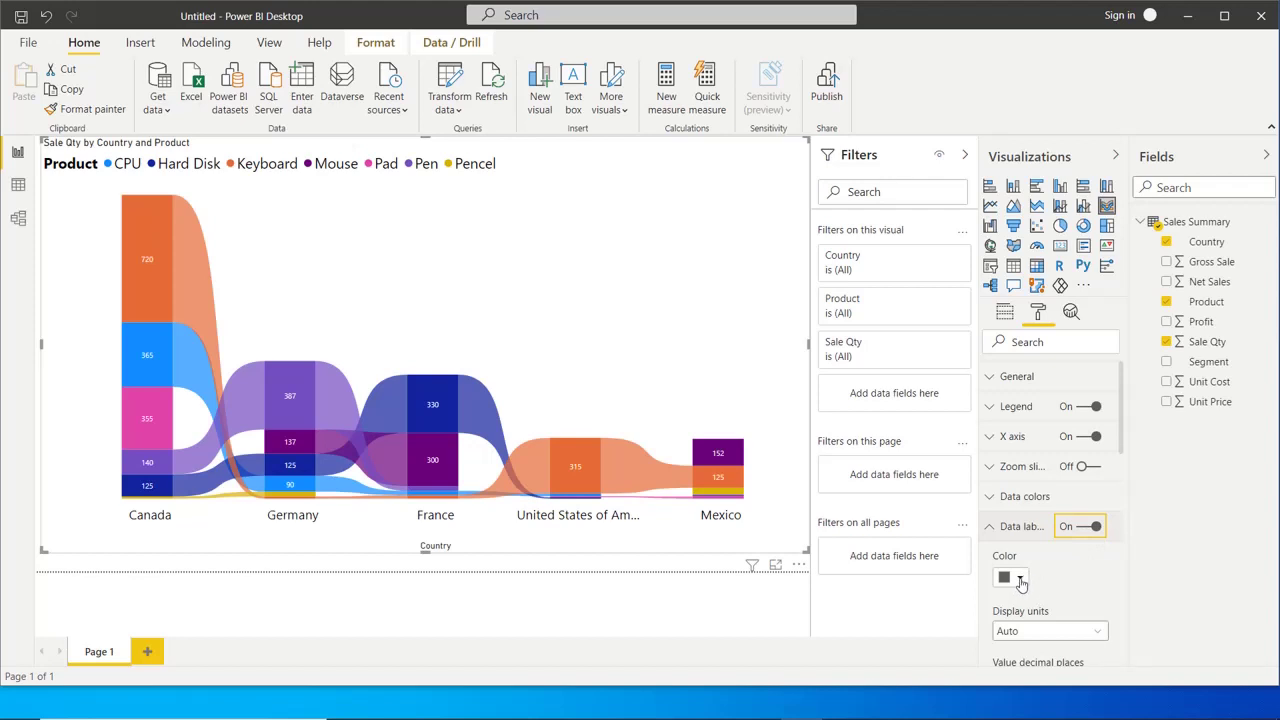
scroll(1022, 580, down, 3)
click(1006, 550)
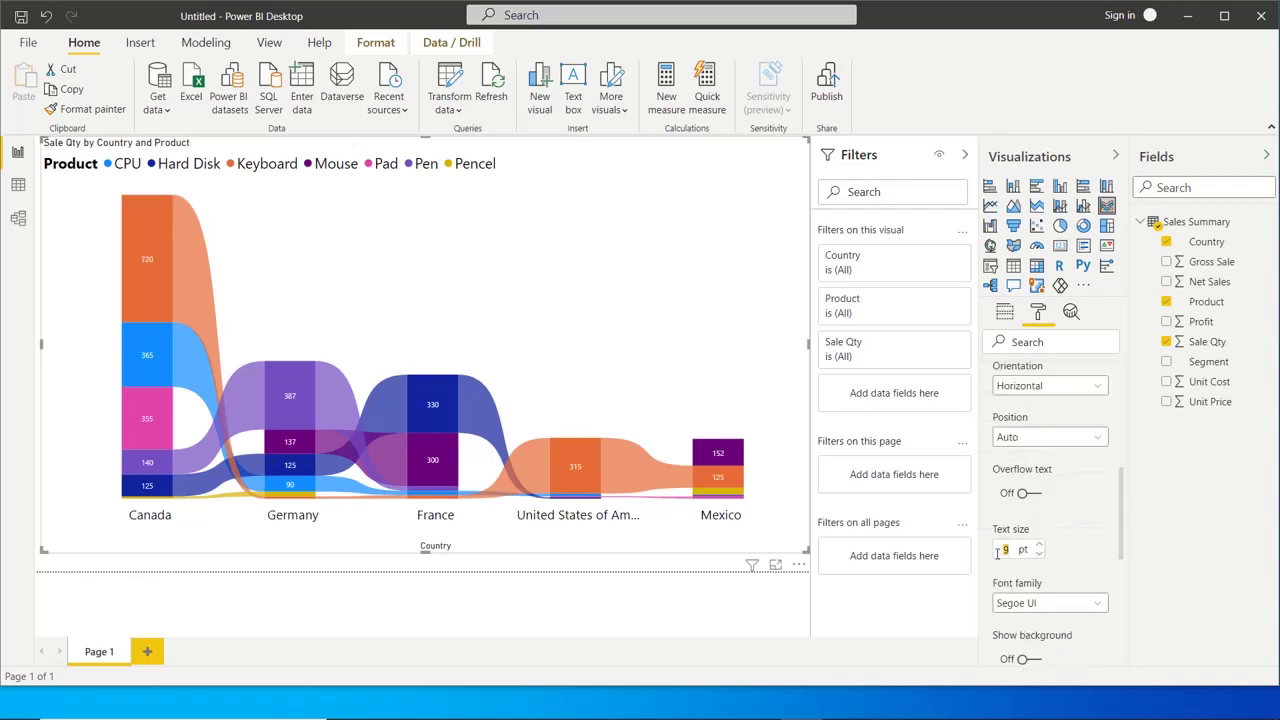
text(18)
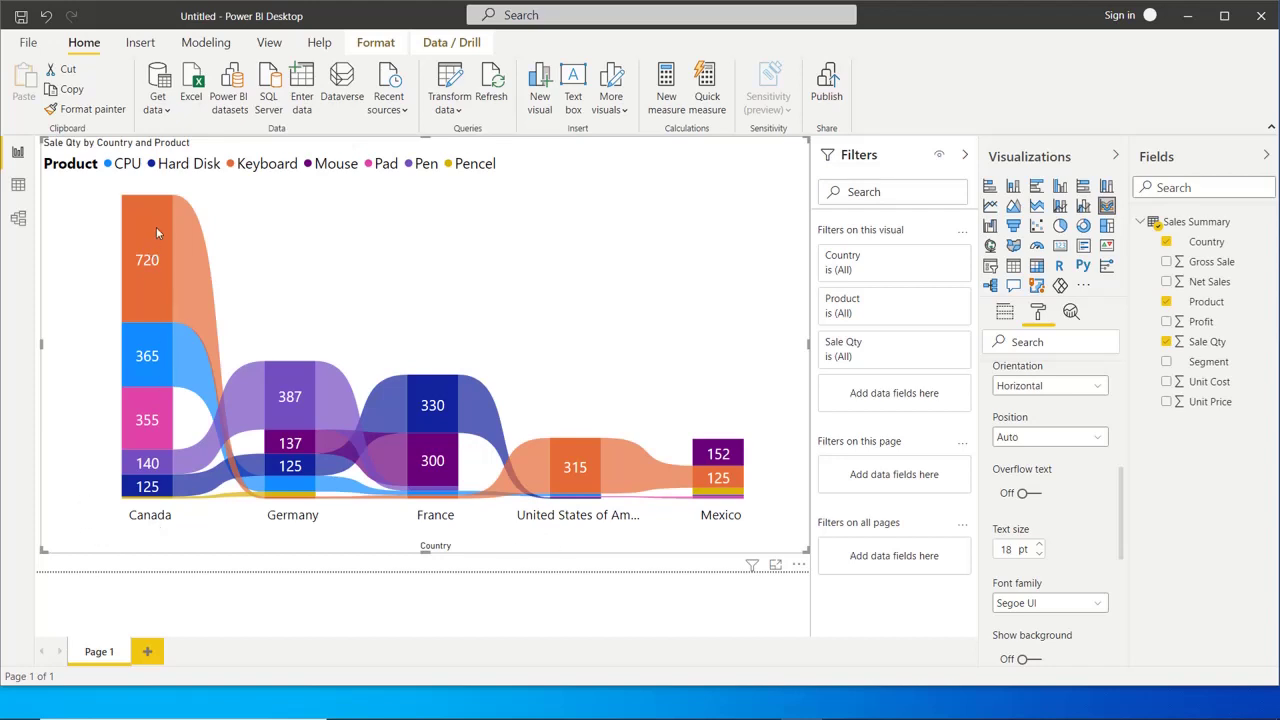
Step: Examine the sale quantity details of the product segments in the Canada, Germany and France columns
mouse_move(149, 277)
mouse_move(156, 377)
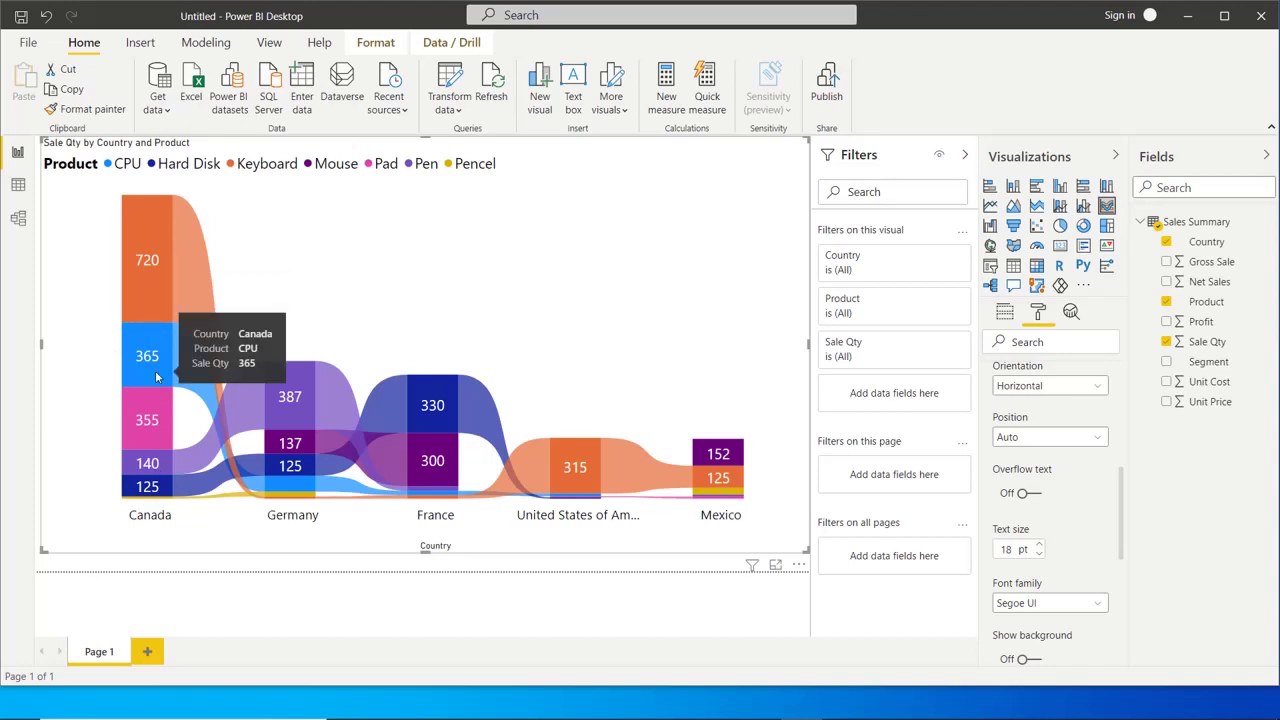
mouse_move(149, 424)
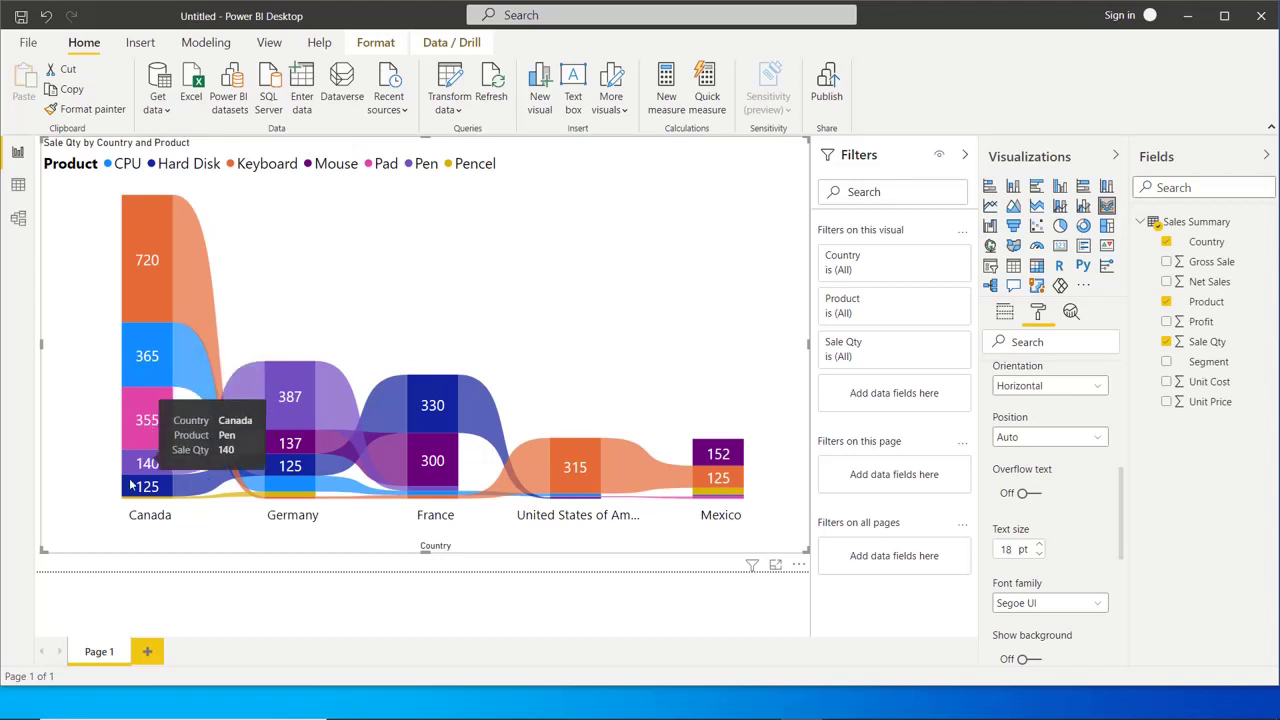
mouse_move(310, 401)
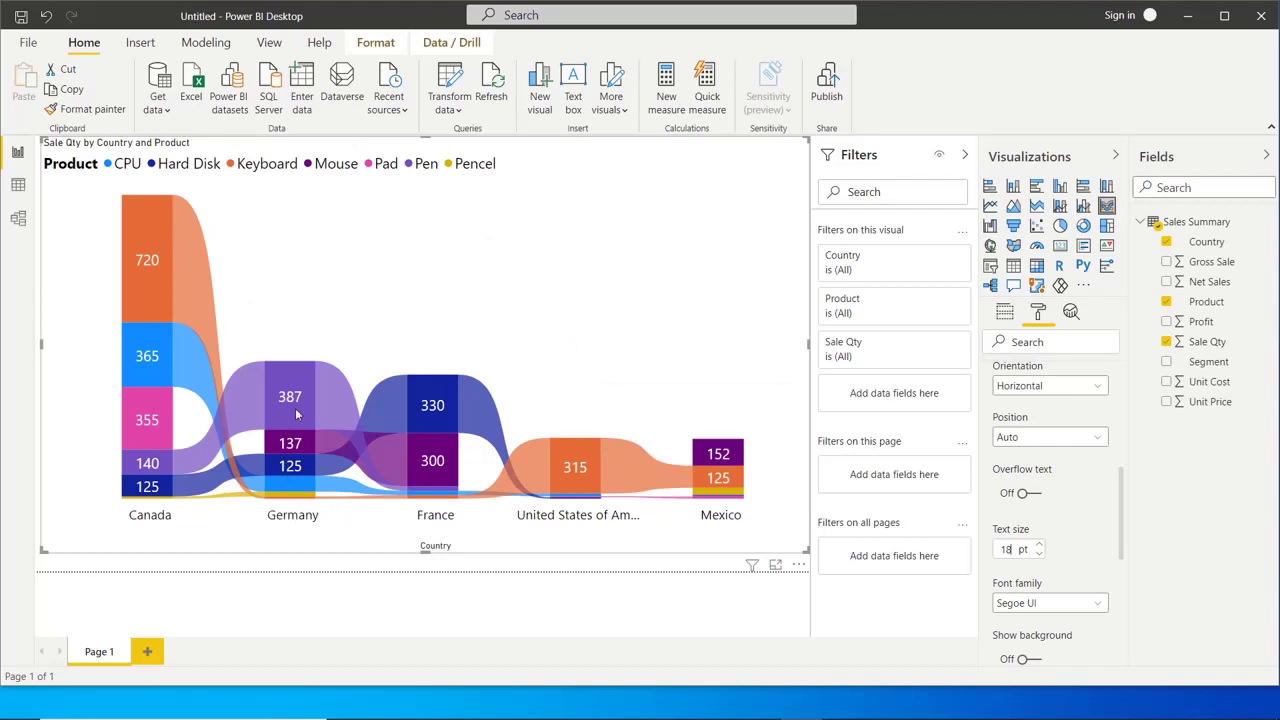
mouse_move(296, 413)
mouse_move(437, 490)
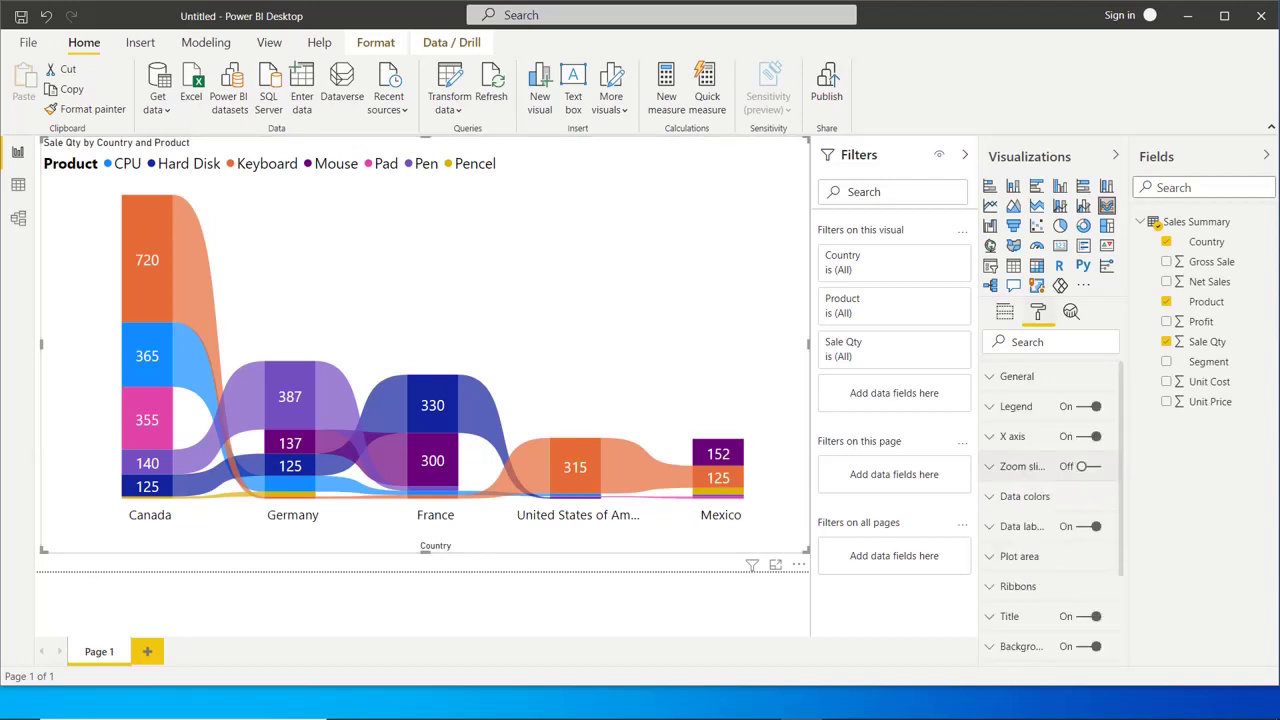
Step: Increase the spacing of the chart's ribbons to 11
drag(1120, 566, 1105, 625)
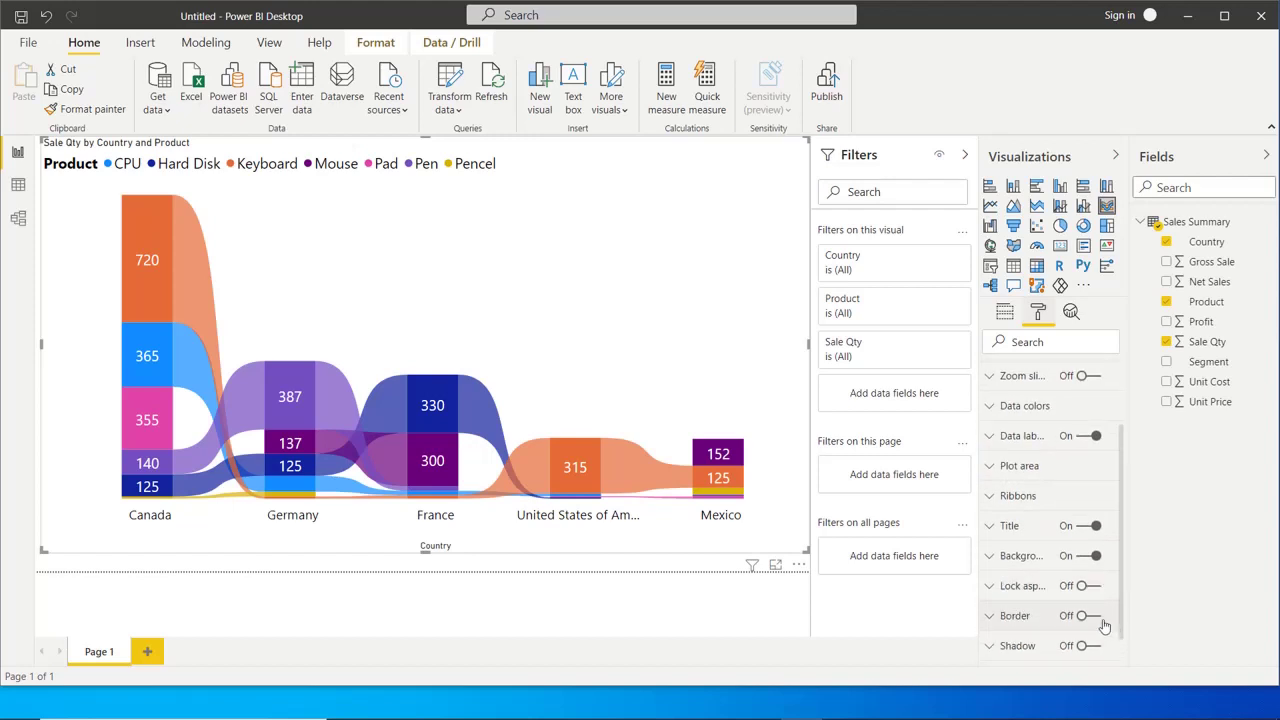
click(994, 500)
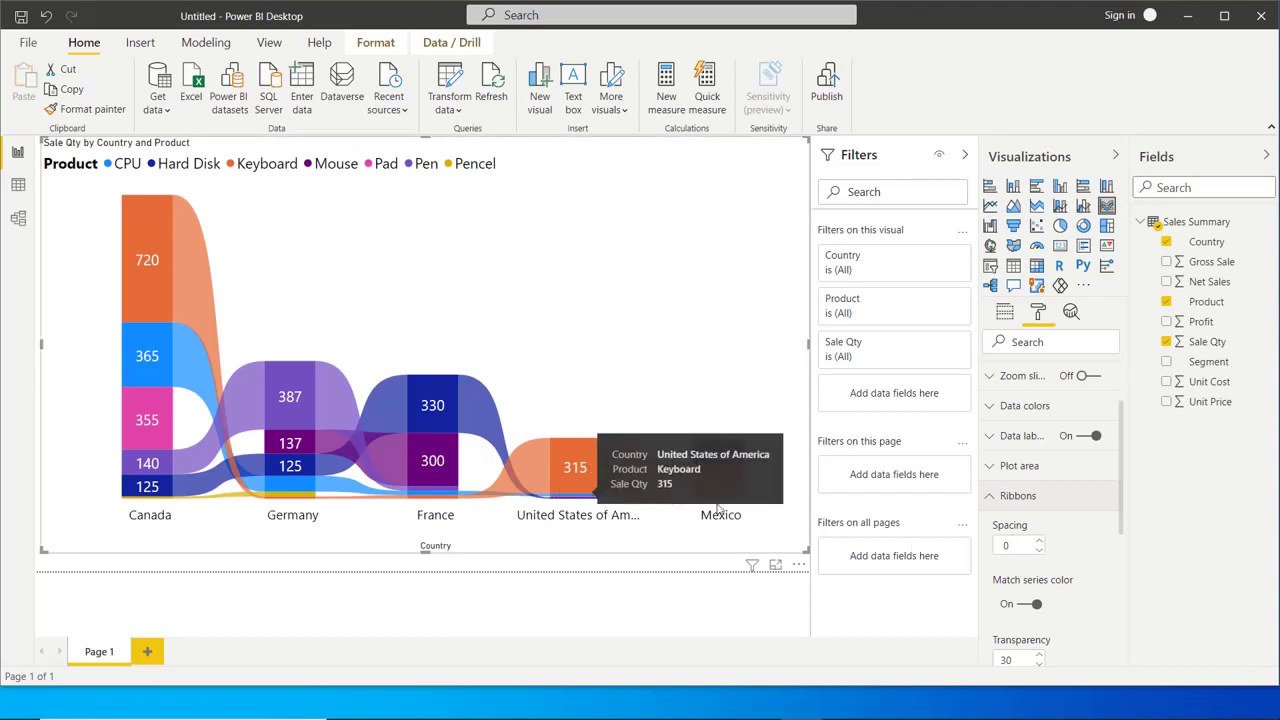
click(1039, 541)
click(1039, 541)
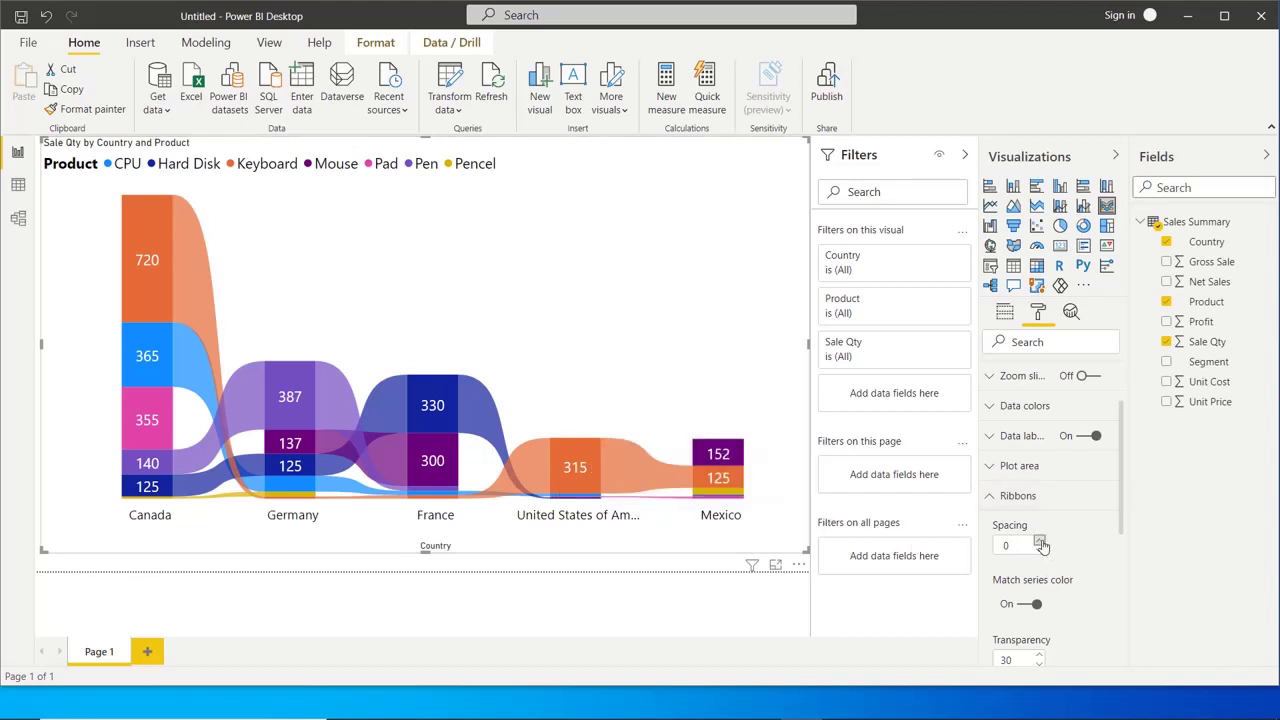
click(1039, 541)
click(1039, 541)
click(1039, 541)
click(1039, 541)
click(1039, 541)
click(1039, 541)
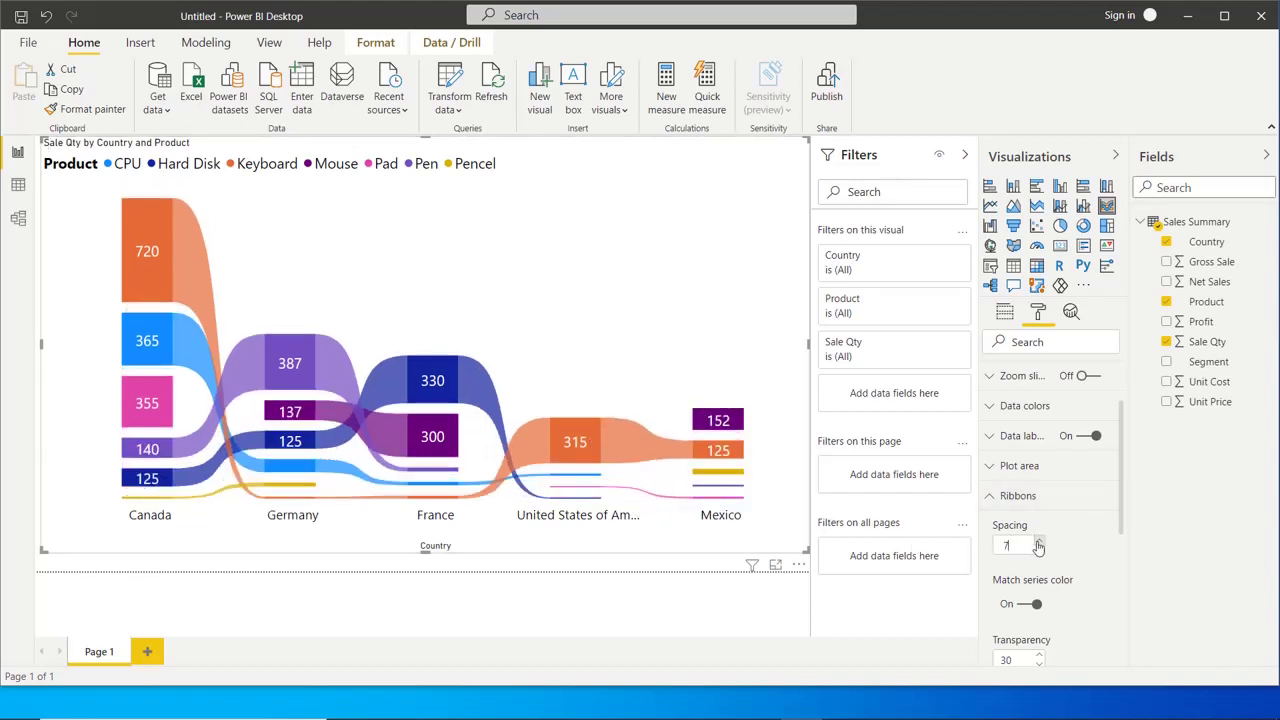
click(1039, 541)
click(1039, 541)
click(1039, 541)
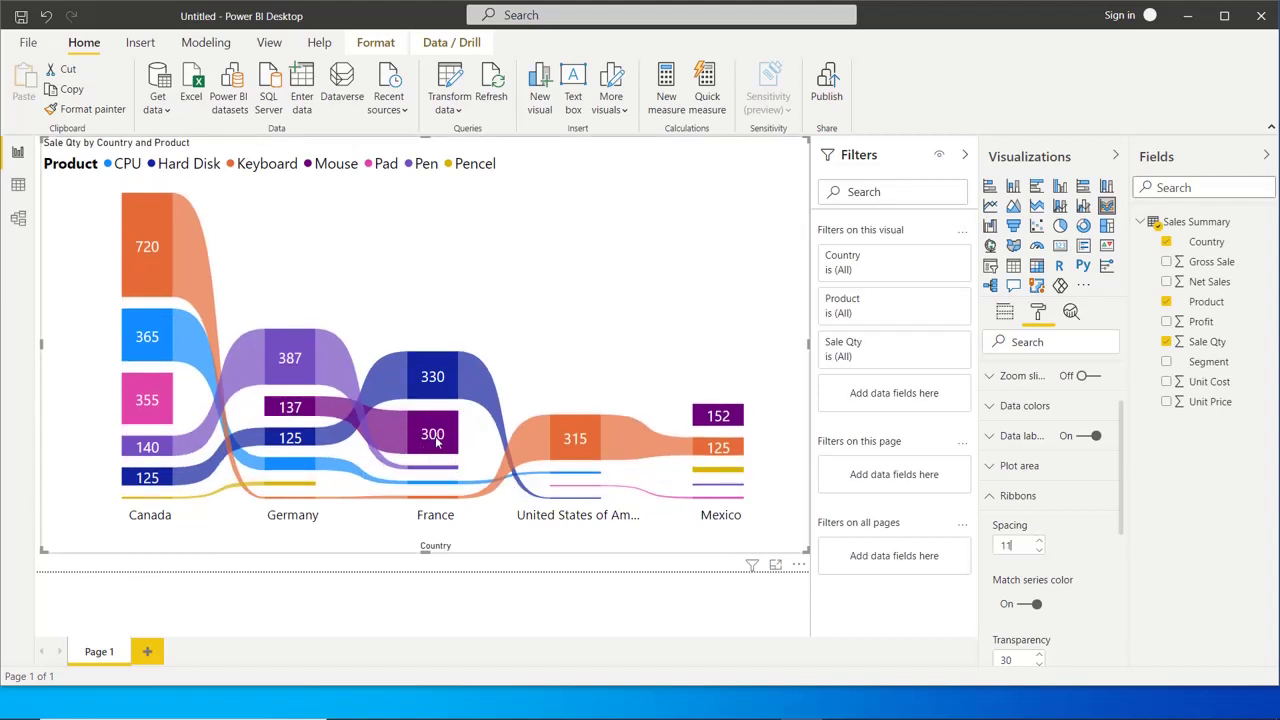
Step: Turn off series color matching for the ribbons and turn it back on
drag(1122, 520, 1116, 550)
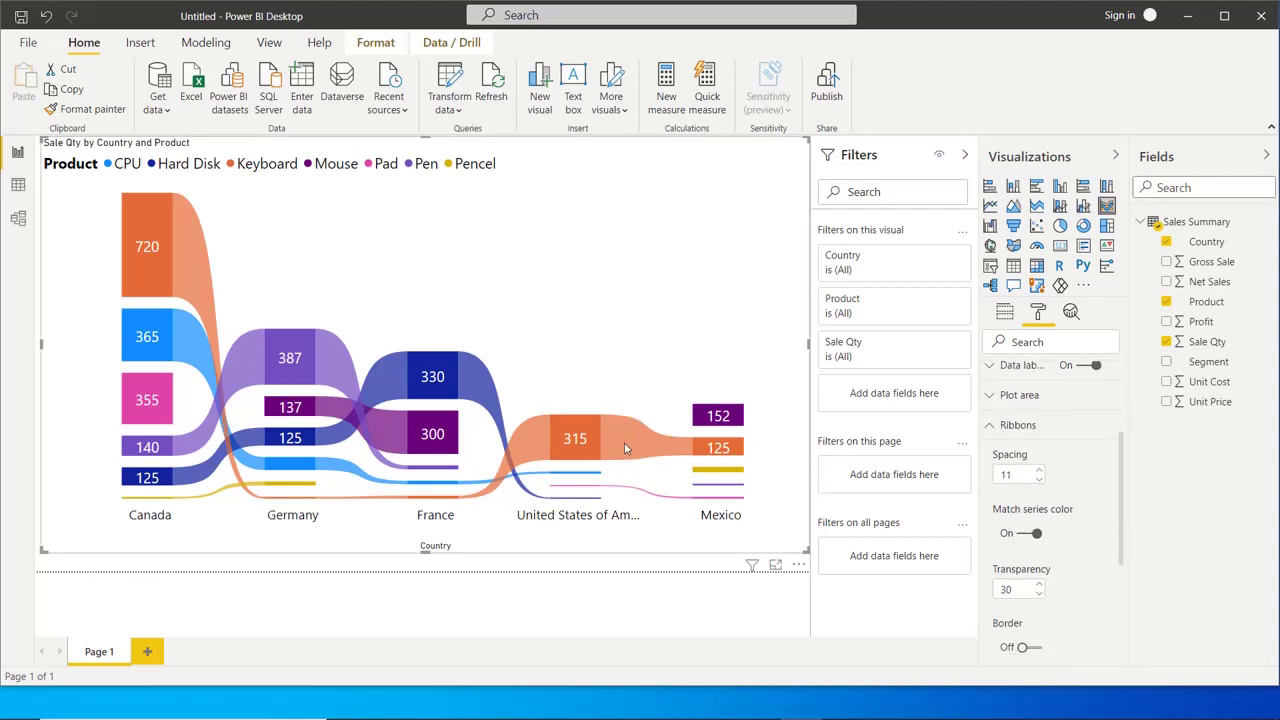
click(1028, 534)
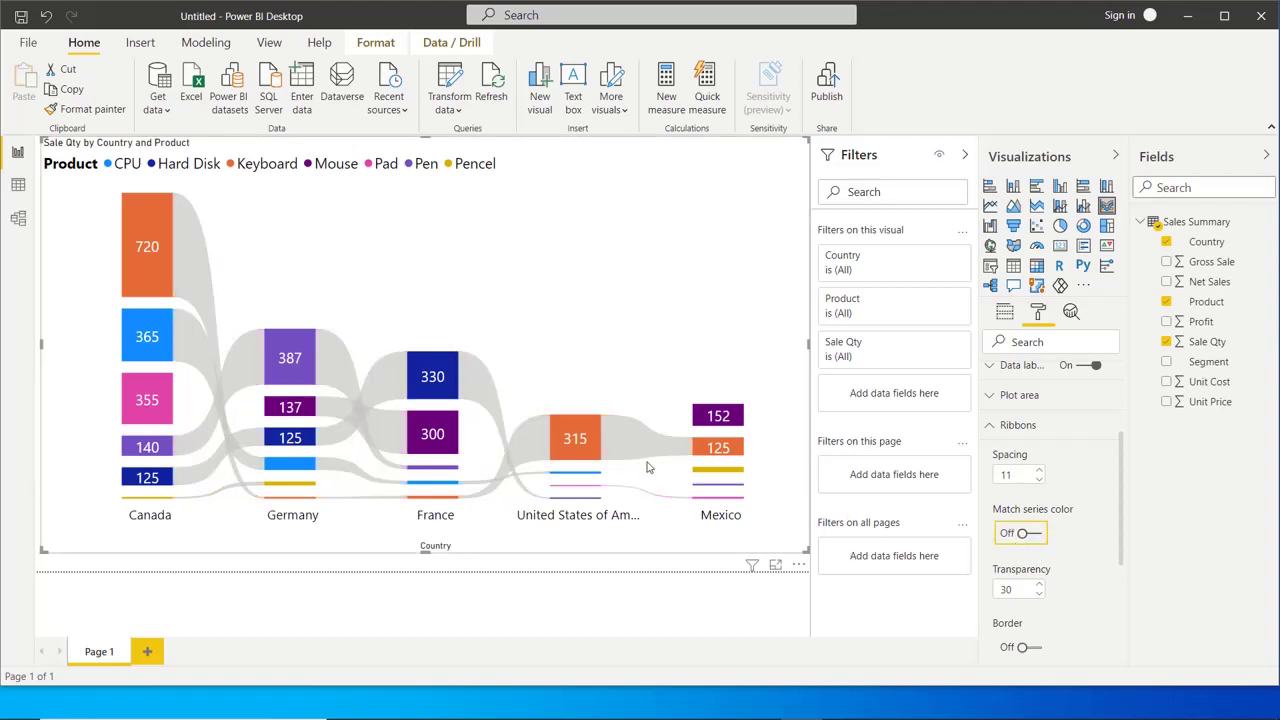
click(1028, 533)
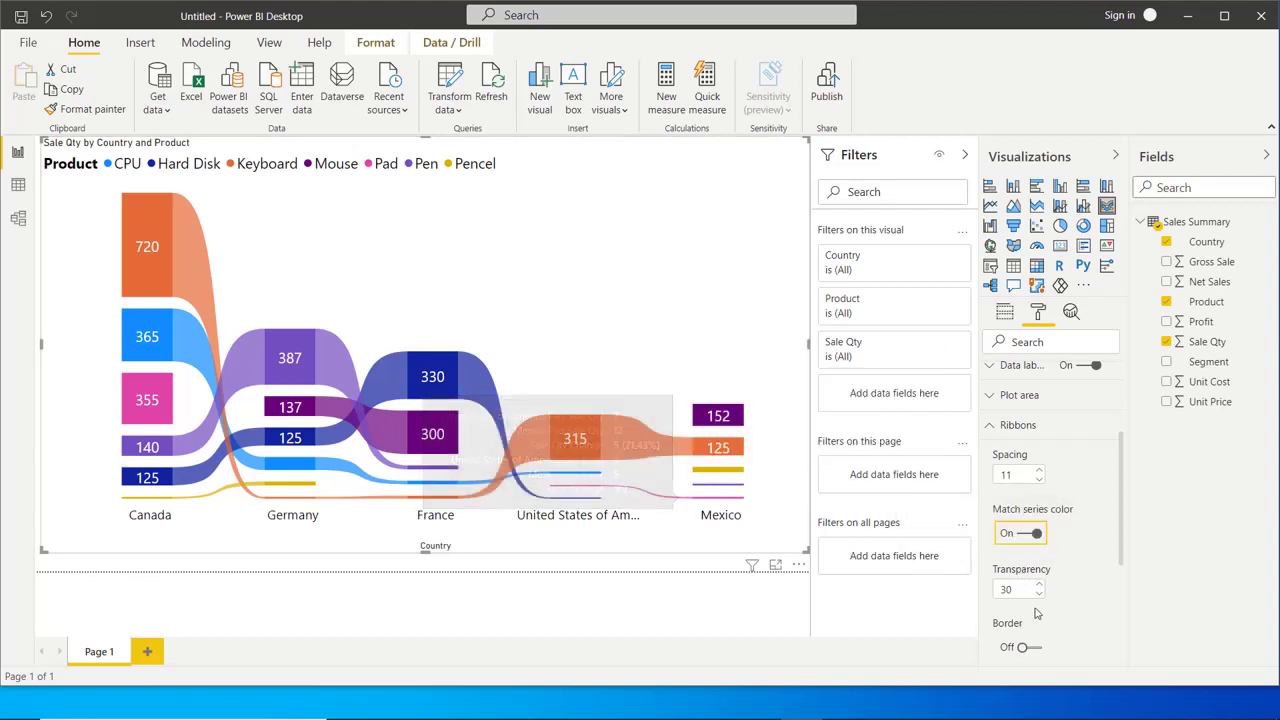
Step: Set the transparency of the chart's ribbons to 60
drag(1016, 590, 994, 597)
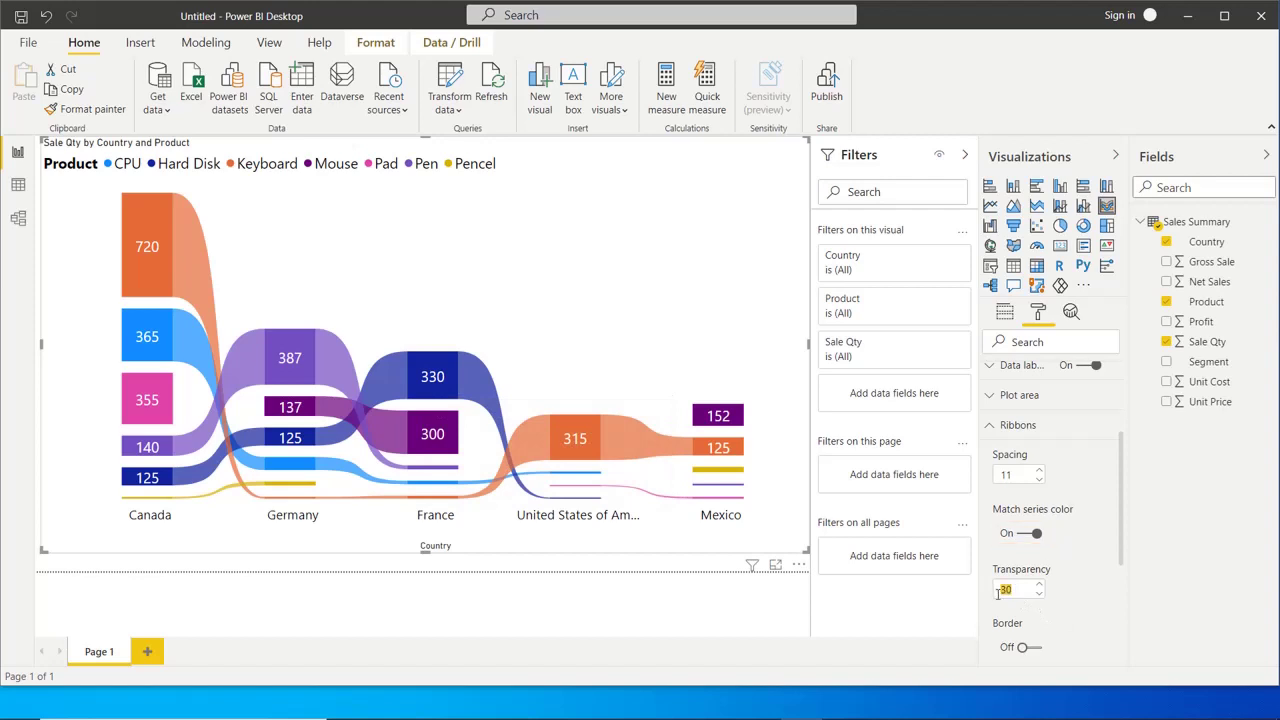
text(60)
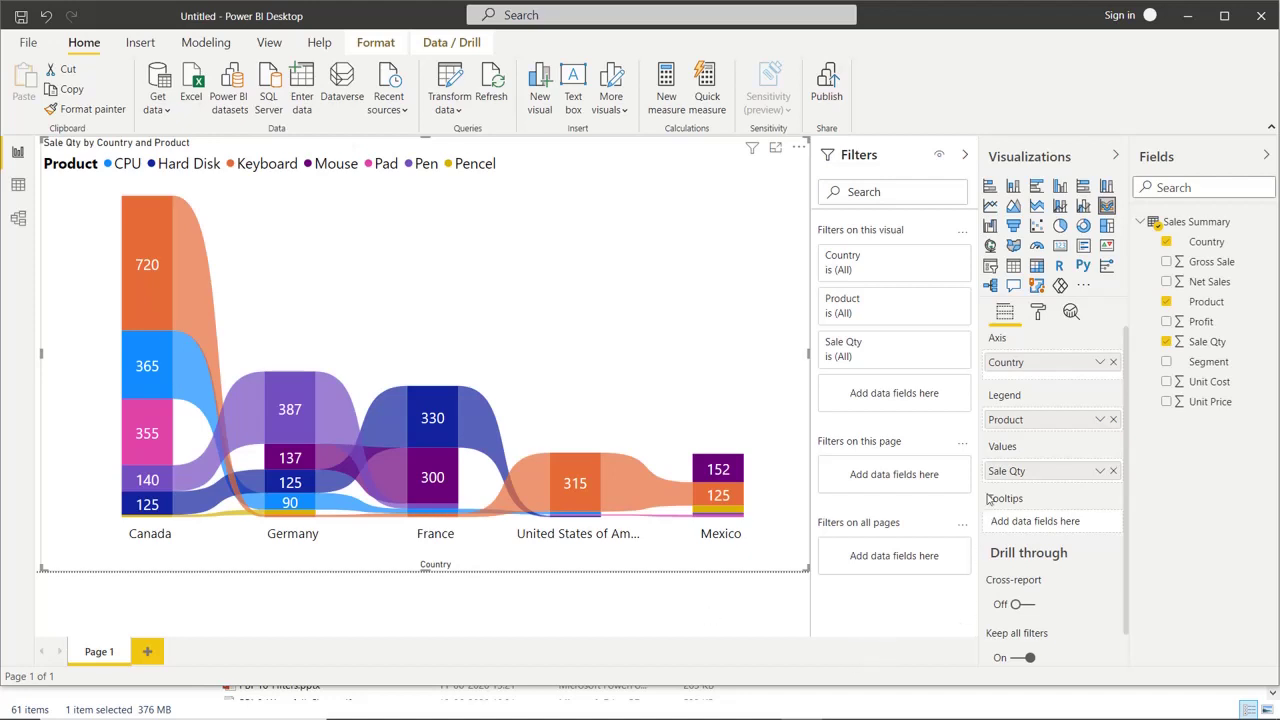
Step: Add Segment below Country on the chart's axis and drill down into the Canada column
drag(1196, 370, 1037, 380)
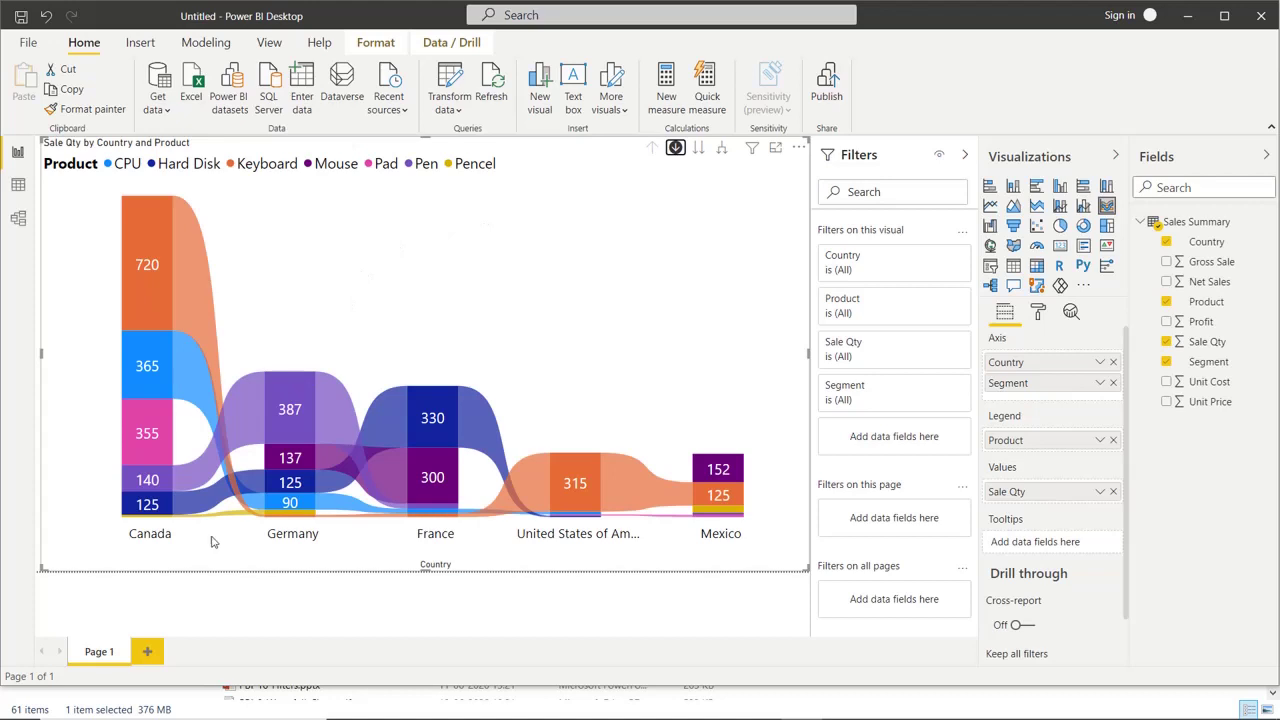
click(169, 291)
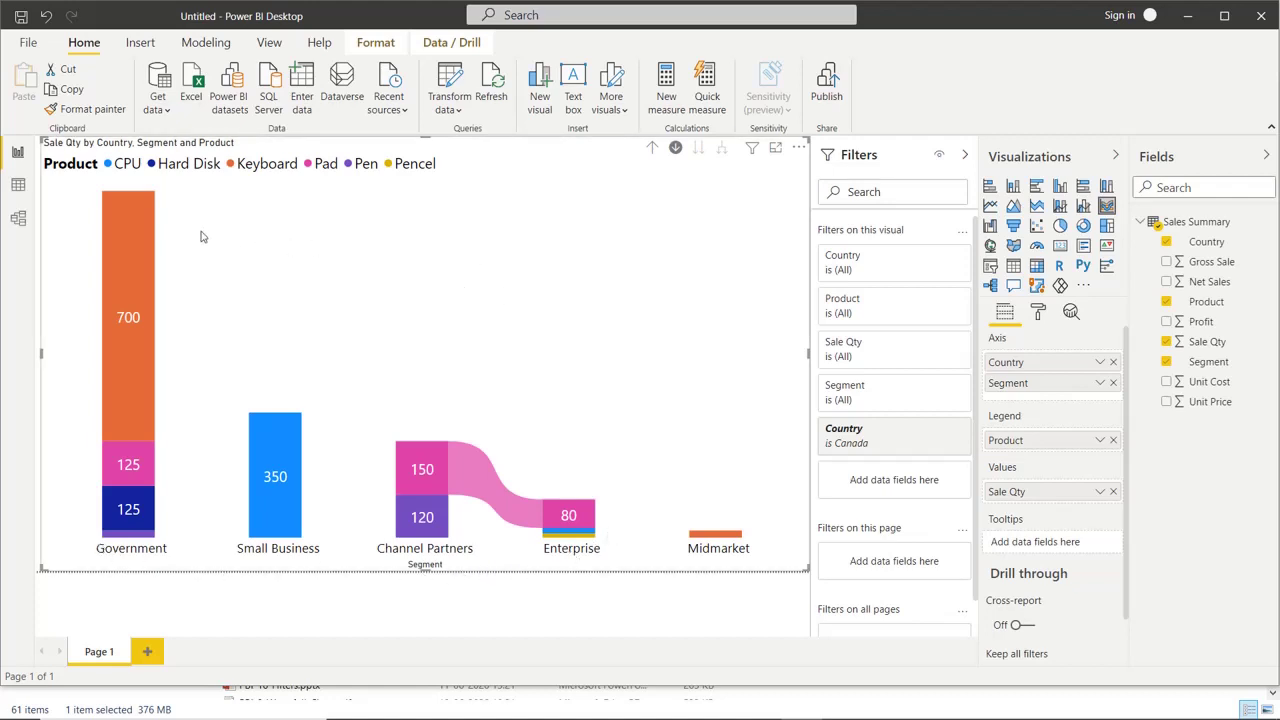
Step: Check the product sale quantities of Canada's segments and drill back up to the country level
mouse_move(133, 239)
mouse_move(285, 455)
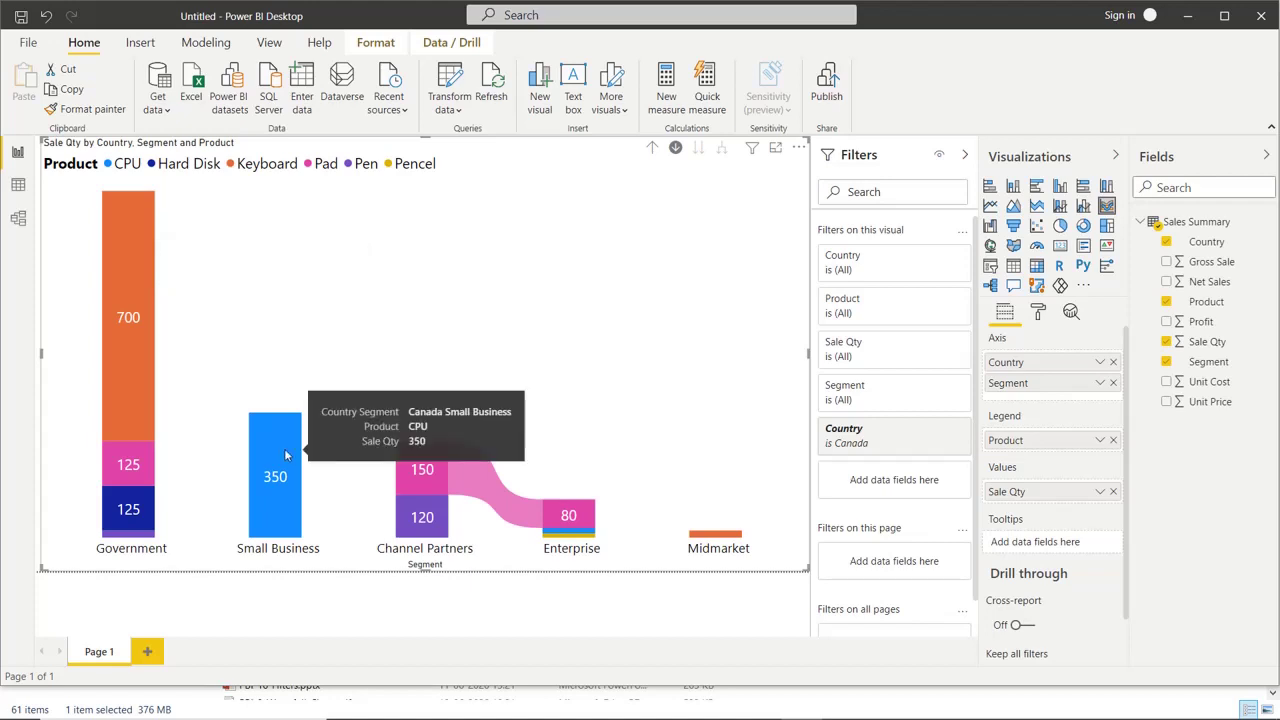
right_click(306, 284)
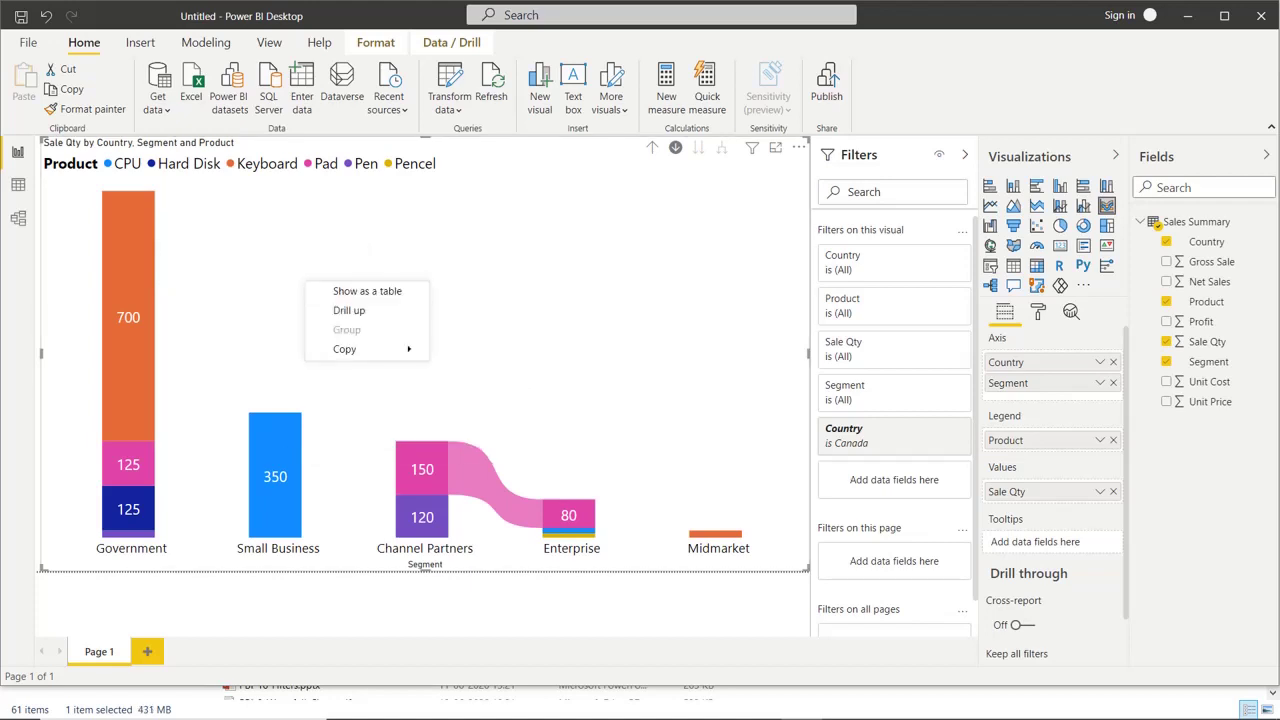
click(346, 311)
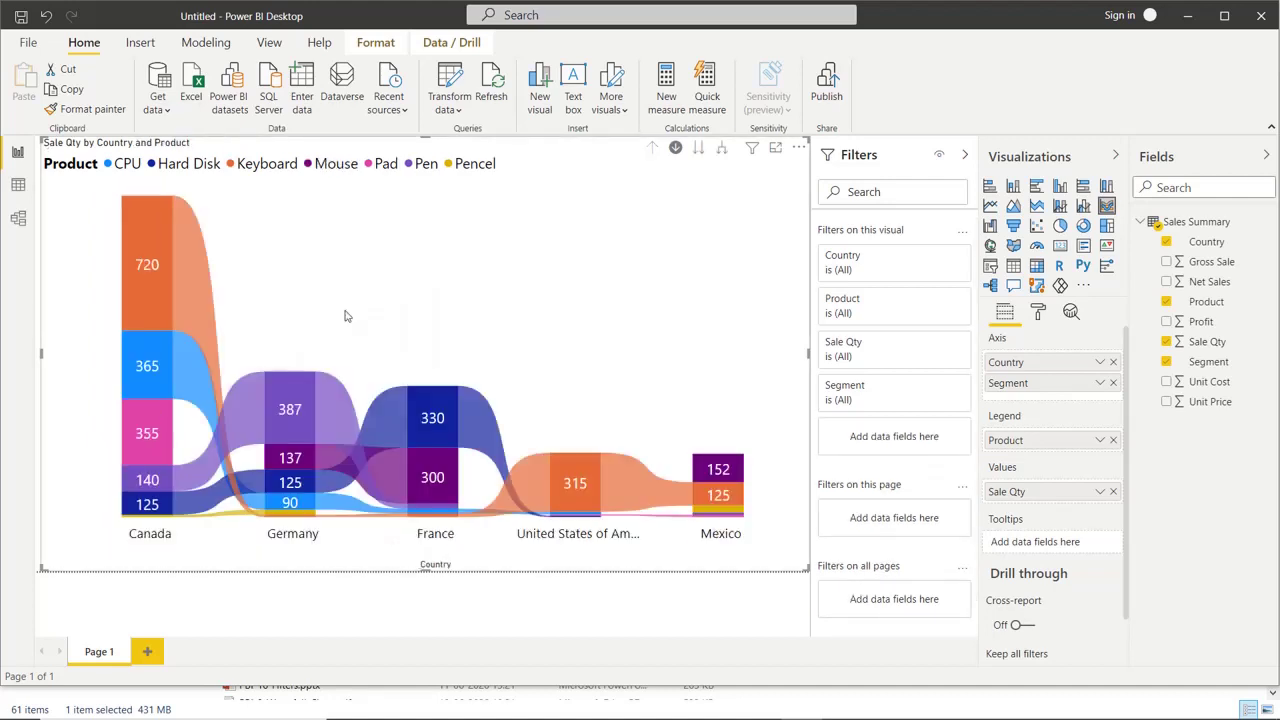